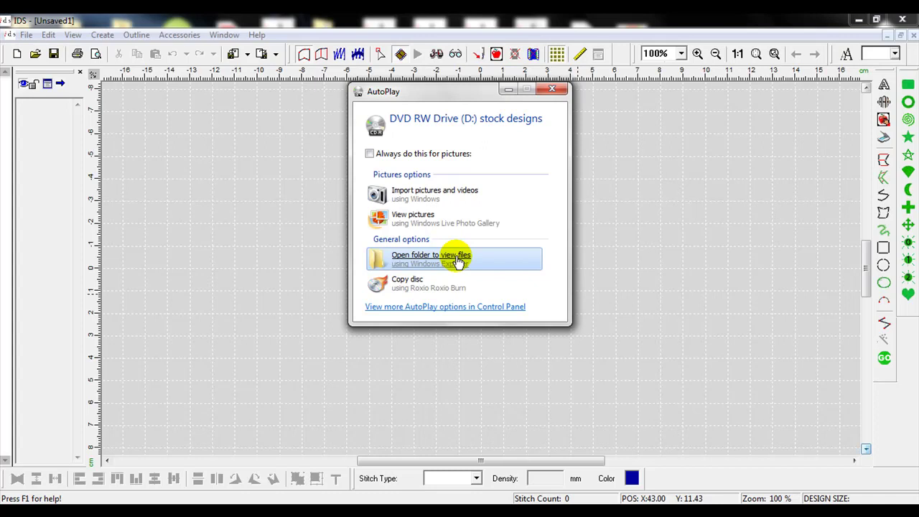
# Step: Open the stock designs disc in Explorer, showing its 121 design folders, and close the extra Computer window
pyautogui.click(457, 260)
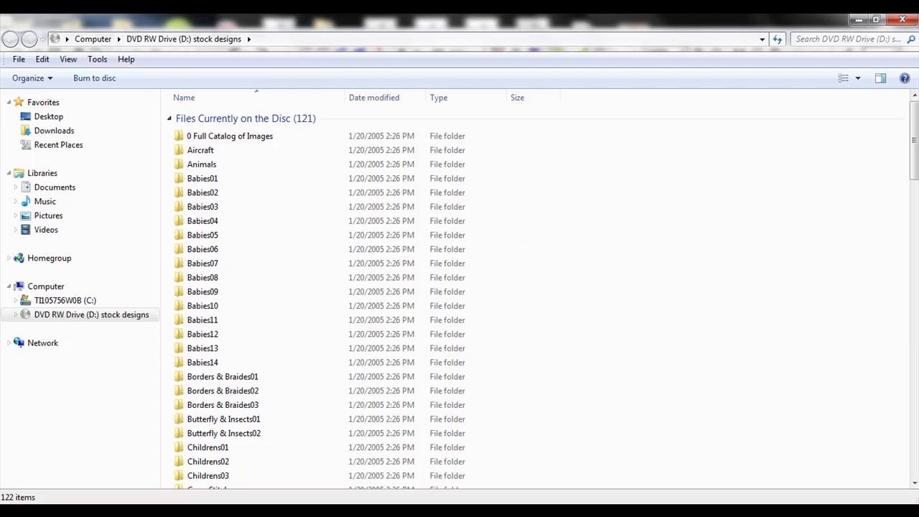
pyautogui.click(17, 512)
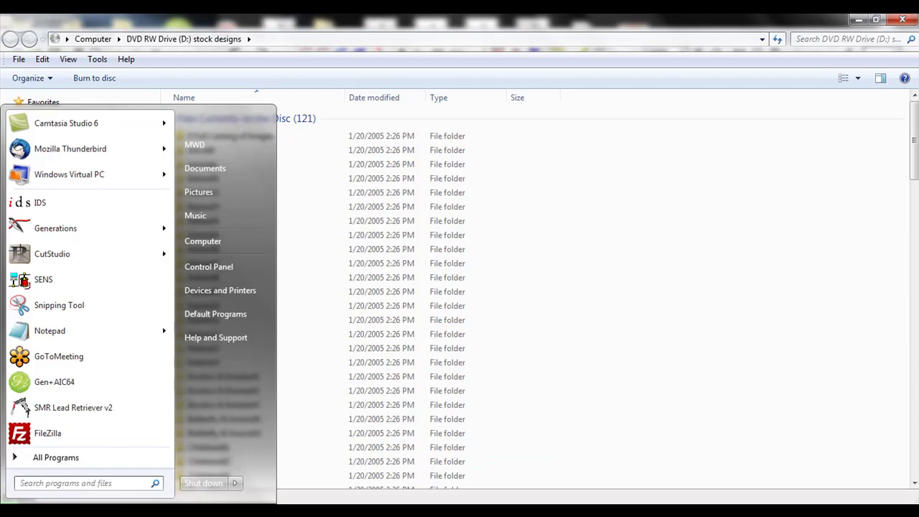
pyautogui.click(204, 241)
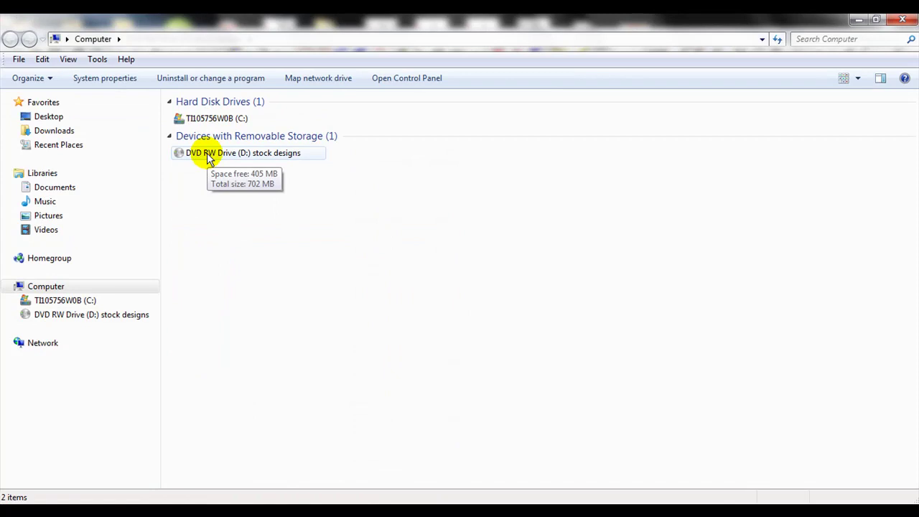
pyautogui.click(902, 19)
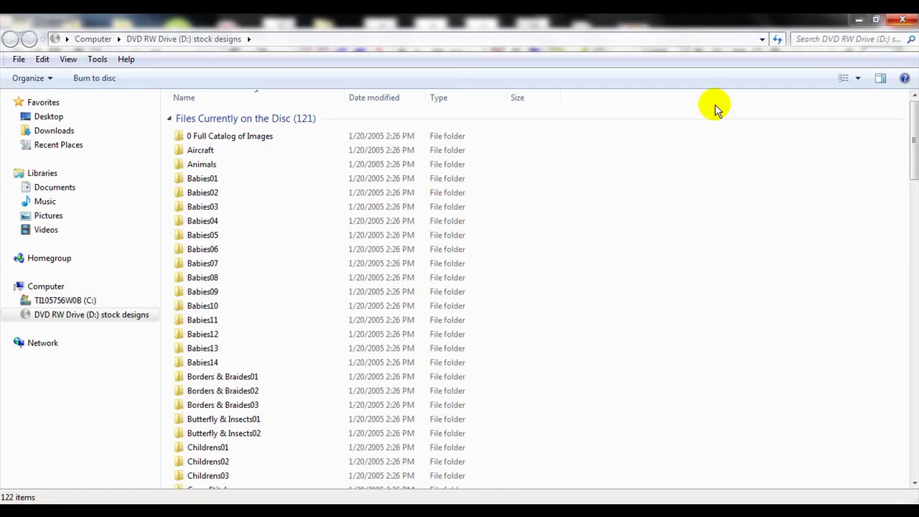
# Step: Open 'Cover & Table of Contents.doc' inside the 0 Full Catalog of Images folder
pyautogui.doubleClick(202, 138)
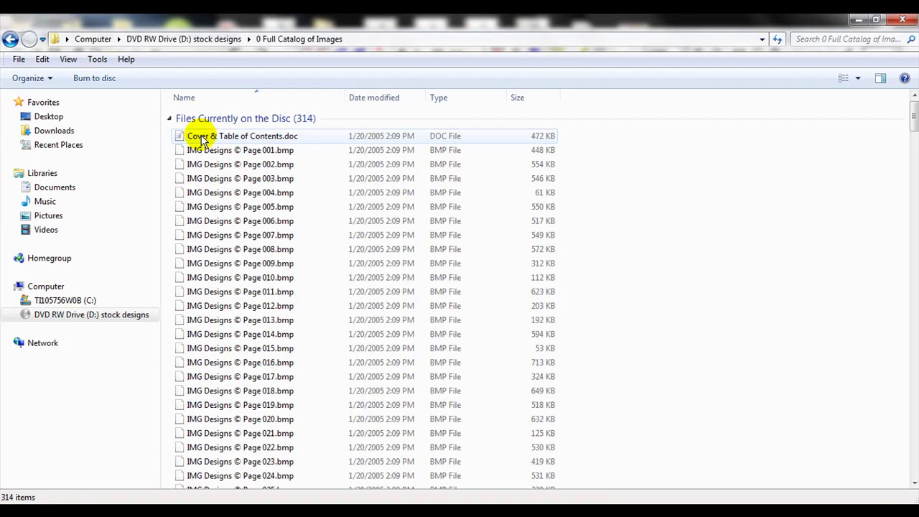
pyautogui.click(201, 139)
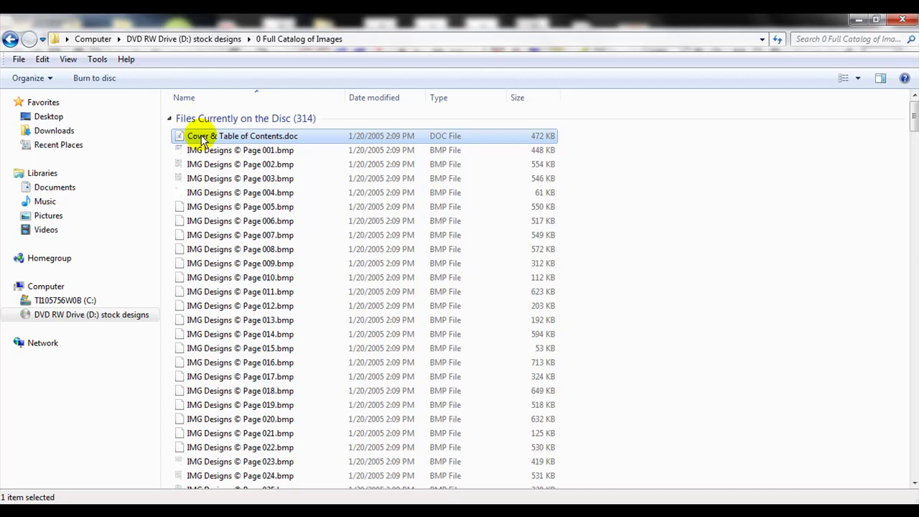
pyautogui.rightClick(202, 140)
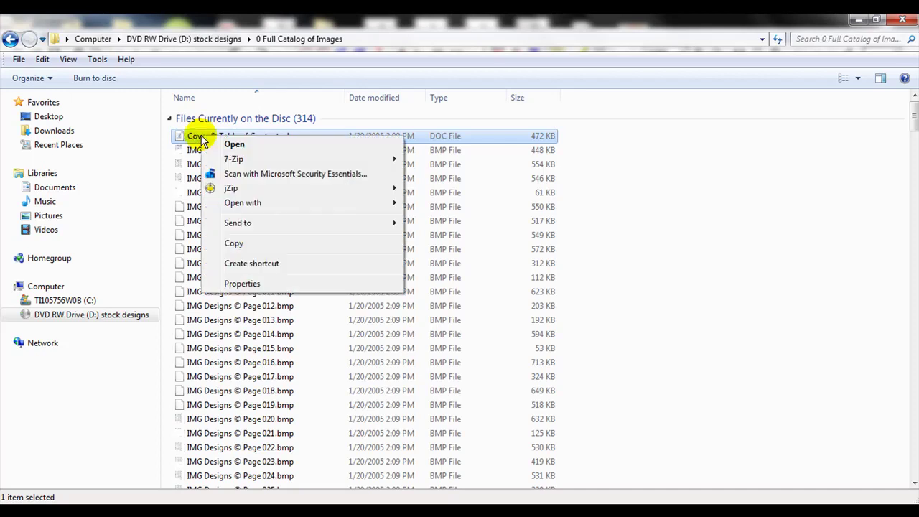
pyautogui.click(227, 145)
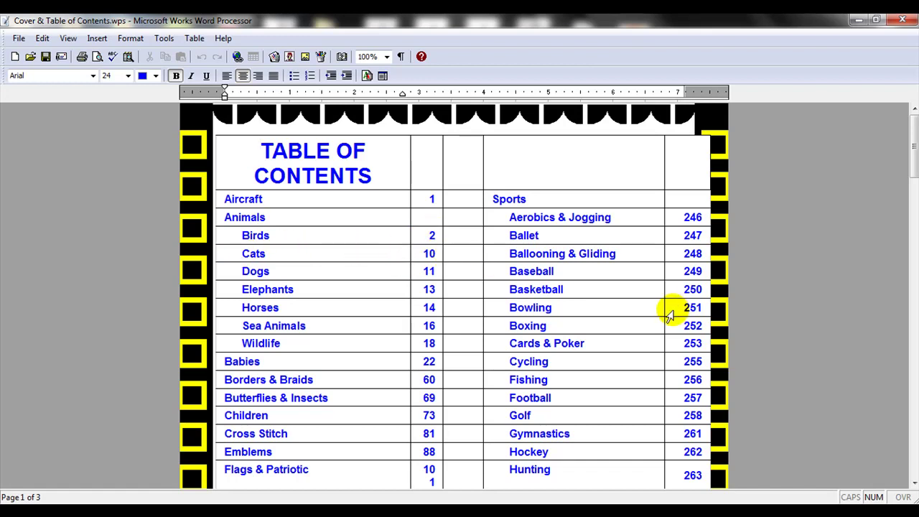
# Step: Scroll the table of contents and highlight the Gymnastics entry and its page number 261
pyautogui.scroll(-5, 454, 295)
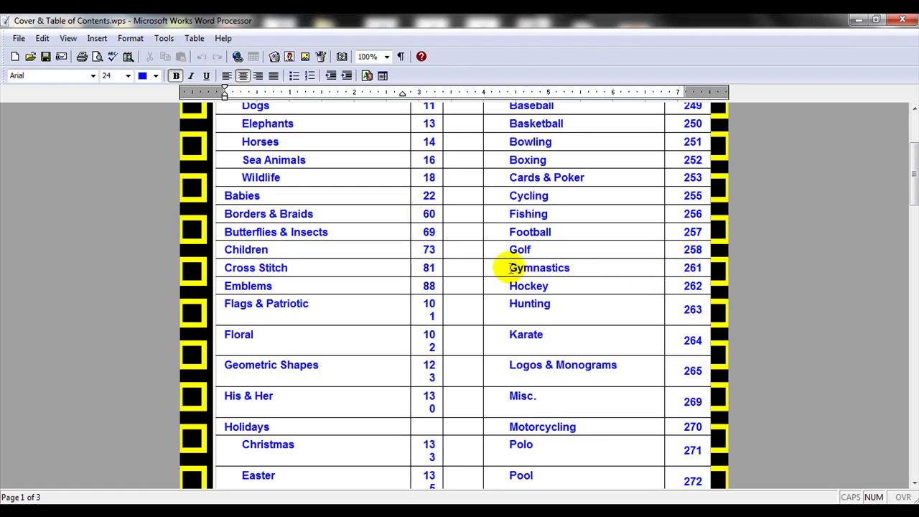
pyautogui.moveTo(914, 183); pyautogui.dragTo(913, 150)
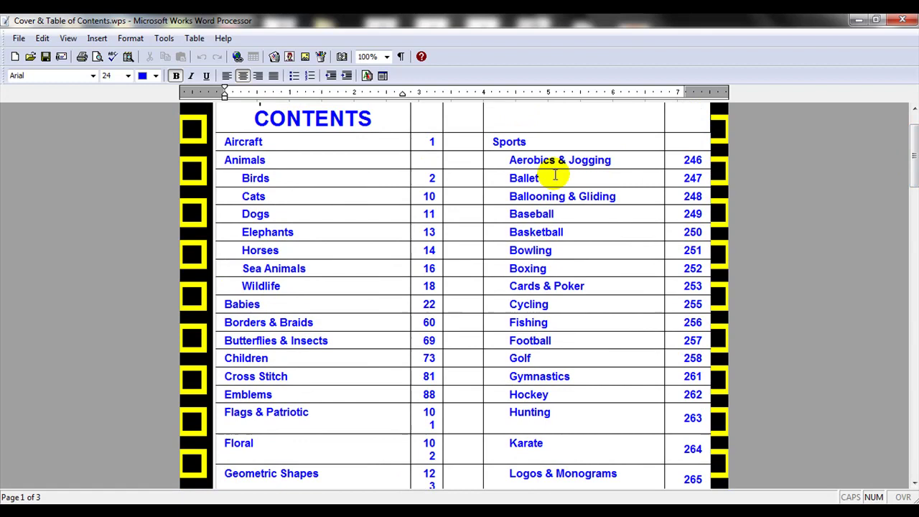
pyautogui.moveTo(503, 376); pyautogui.dragTo(550, 374)
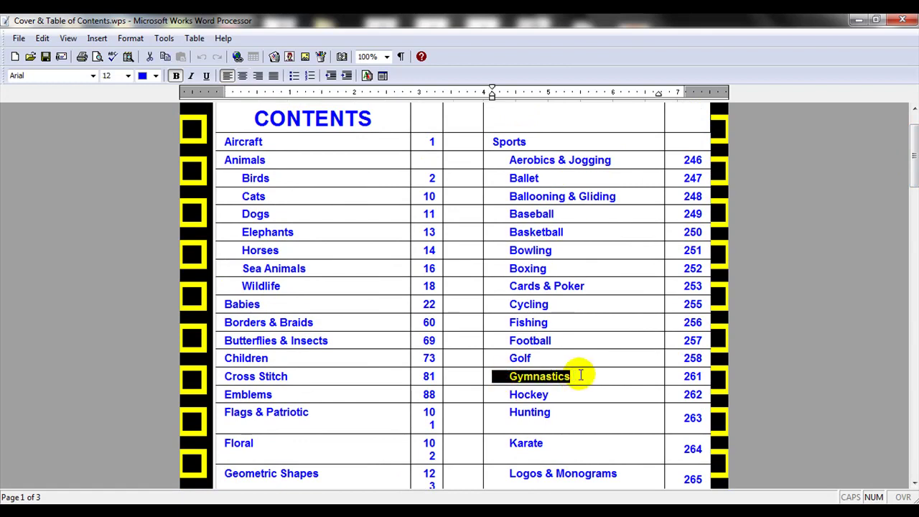
pyautogui.moveTo(680, 376); pyautogui.dragTo(701, 376)
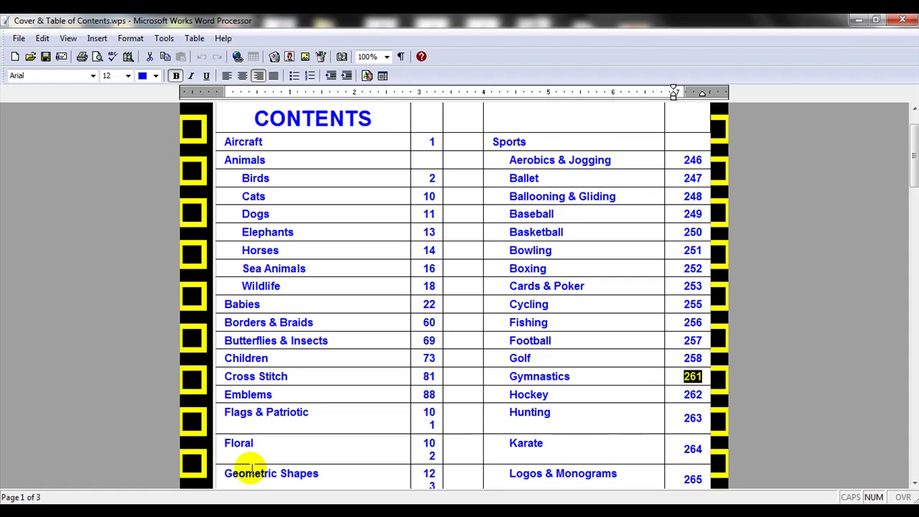
# Step: Open 'IMG Designs © Page 261.bmp' from the catalog images folder in Photo Viewer
pyautogui.moveTo(101, 511)
pyautogui.click(101, 449)
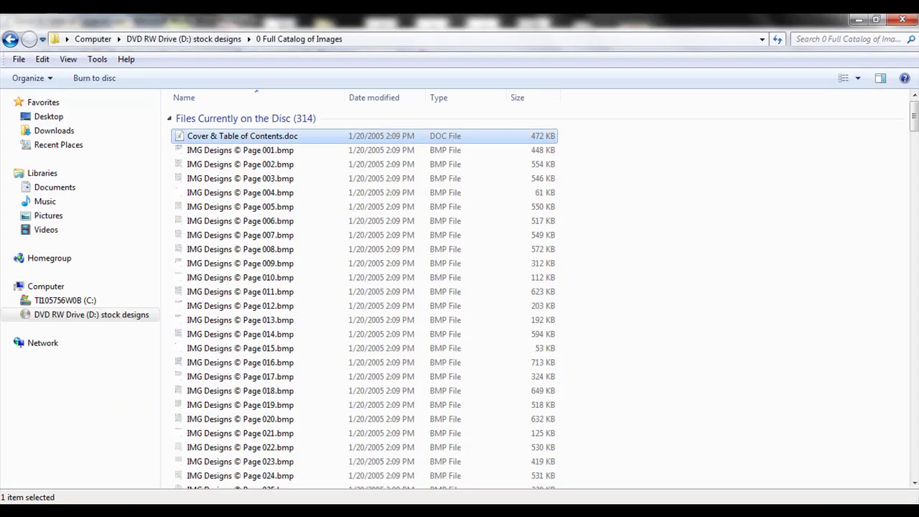
pyautogui.moveTo(913, 113); pyautogui.dragTo(912, 403)
pyautogui.click(254, 415)
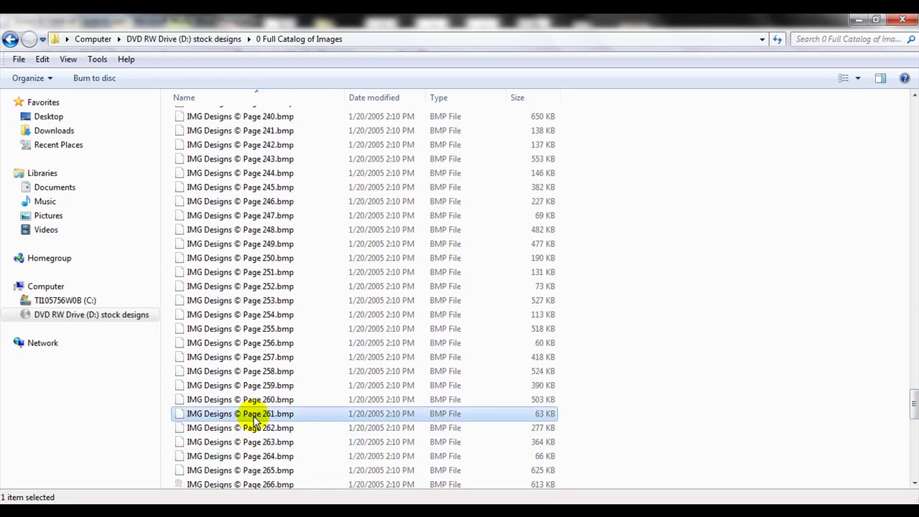
pyautogui.doubleClick(255, 415)
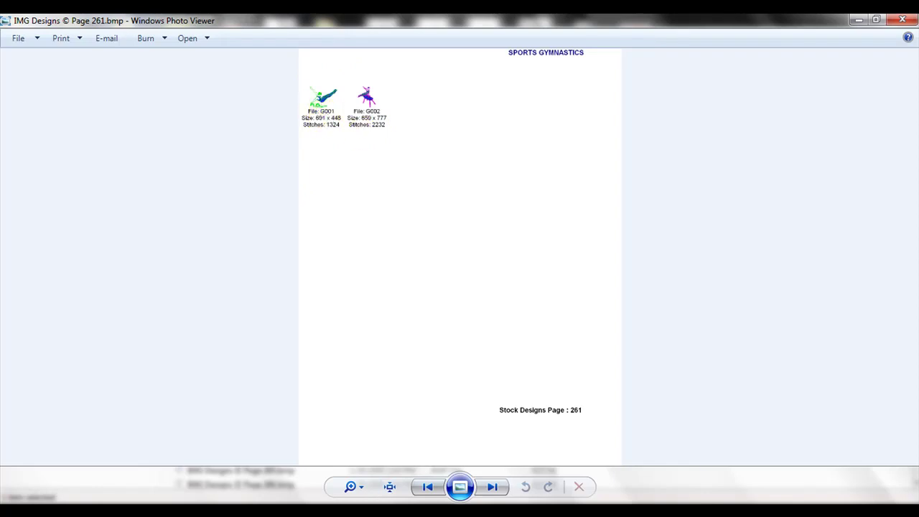
# Step: Zoom into catalog page 261 and pan to the G001 and G002 gymnastics thumbnails
pyautogui.click(361, 492)
pyautogui.scroll(3, 359, 489)
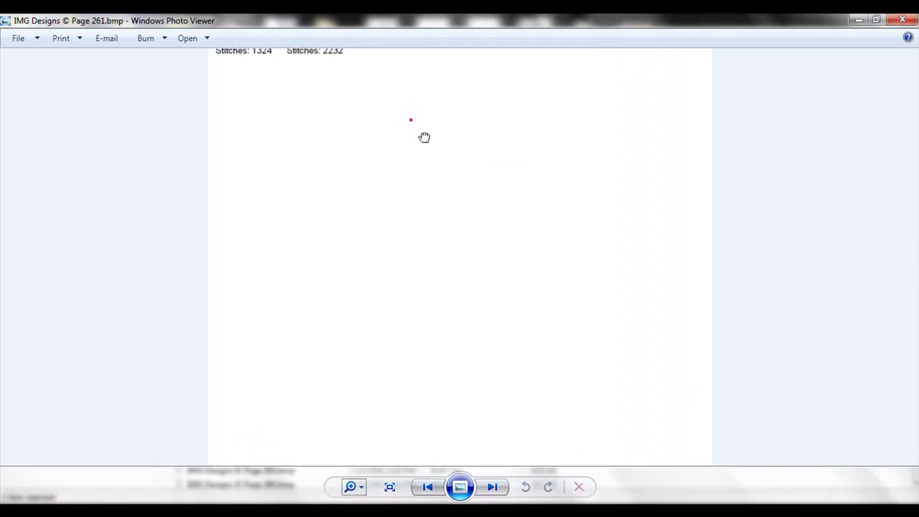
pyautogui.moveTo(424, 137); pyautogui.dragTo(554, 287)
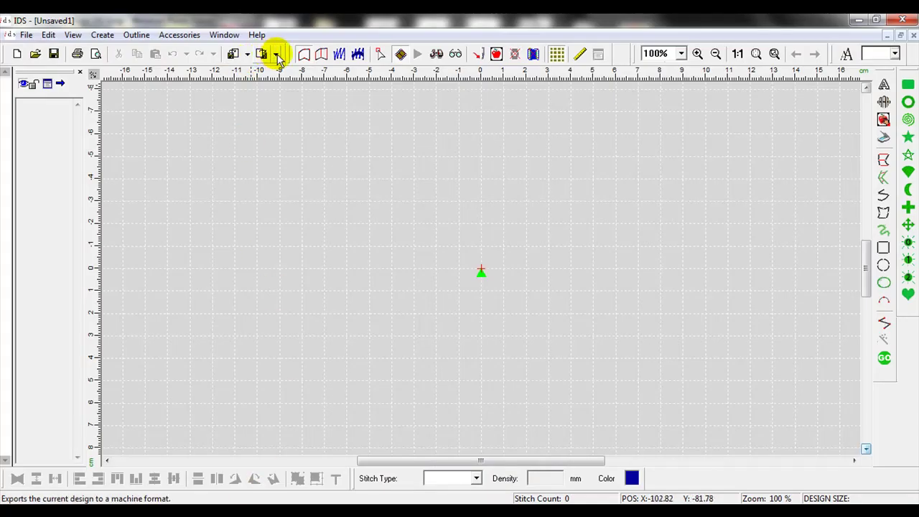
# Step: Open the Import Designs dialog for expanded designs in Tajima (DST) format
pyautogui.click(249, 54)
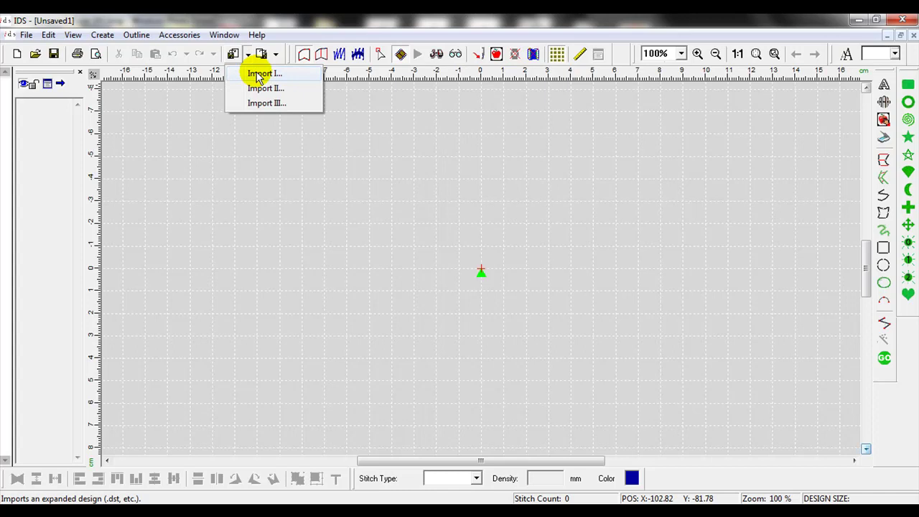
pyautogui.click(261, 75)
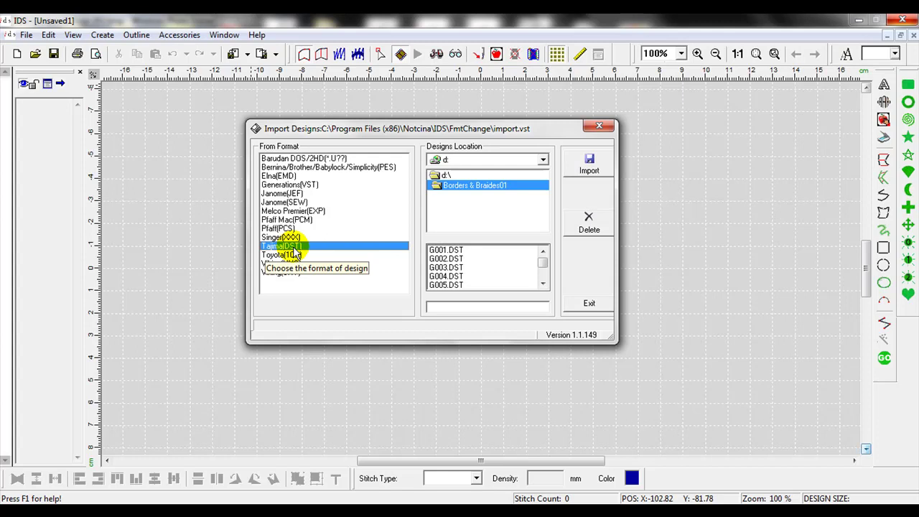
# Step: Set the design location to drive d: and select the Sports folder
pyautogui.click(492, 160)
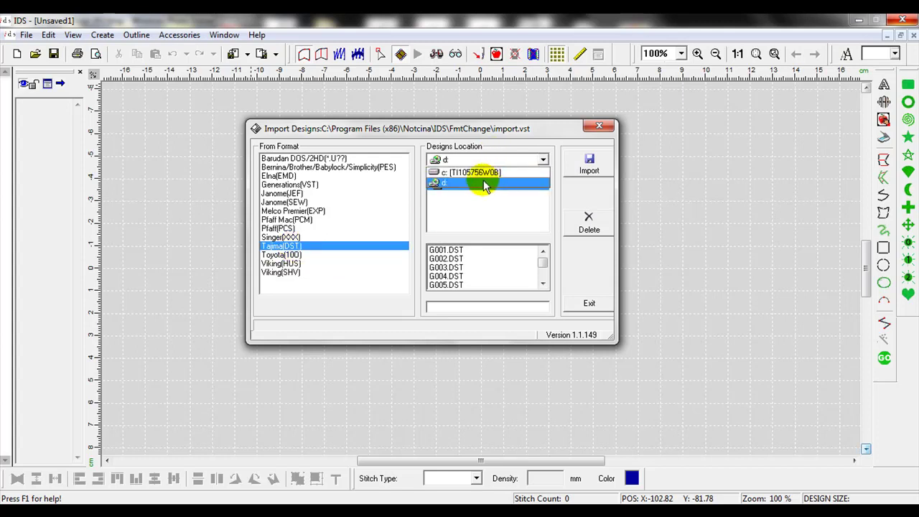
pyautogui.click(451, 183)
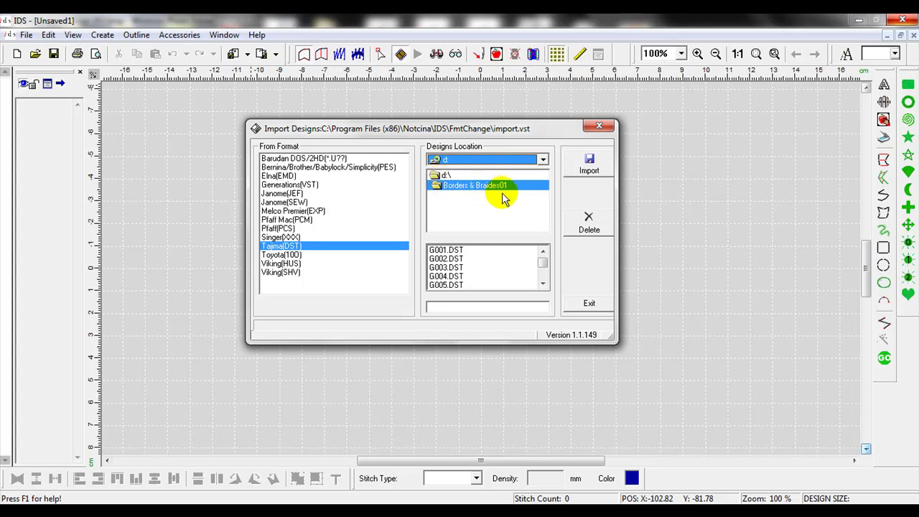
pyautogui.doubleClick(445, 177)
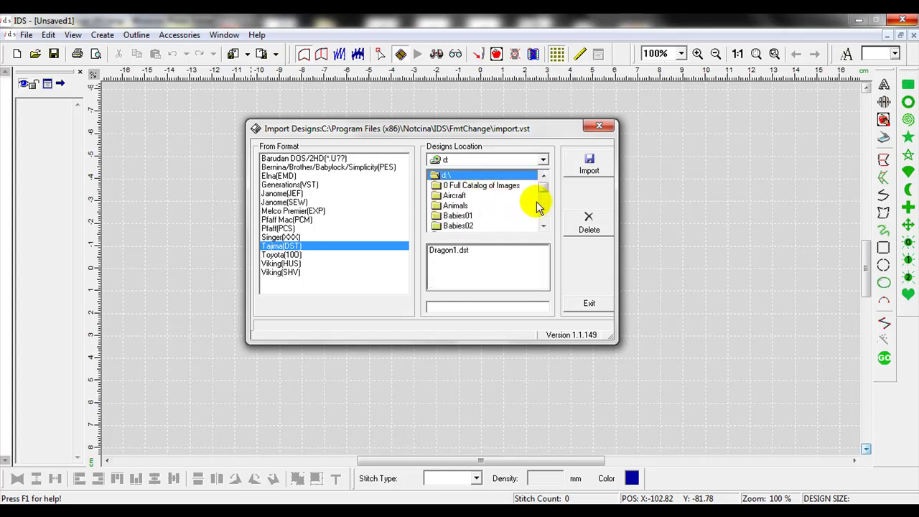
pyautogui.moveTo(543, 192); pyautogui.dragTo(545, 215)
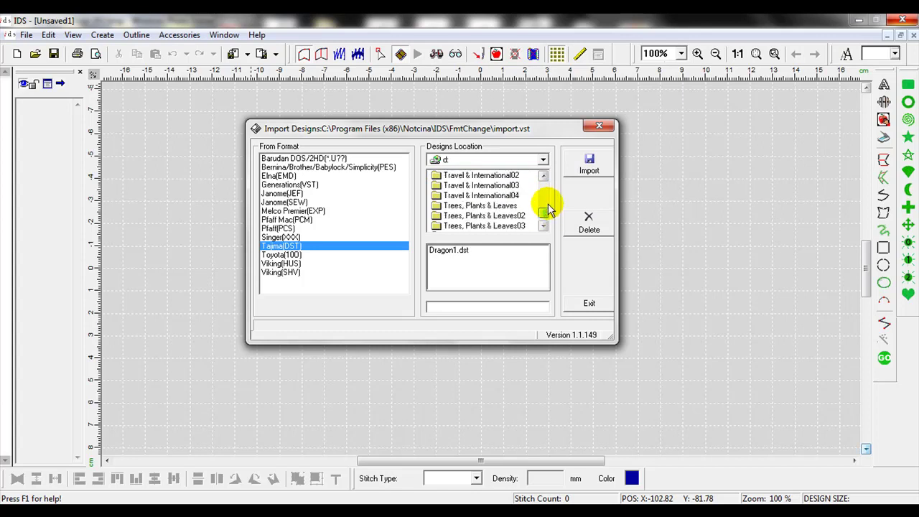
pyautogui.click(545, 178)
pyautogui.click(543, 177)
pyautogui.click(543, 177)
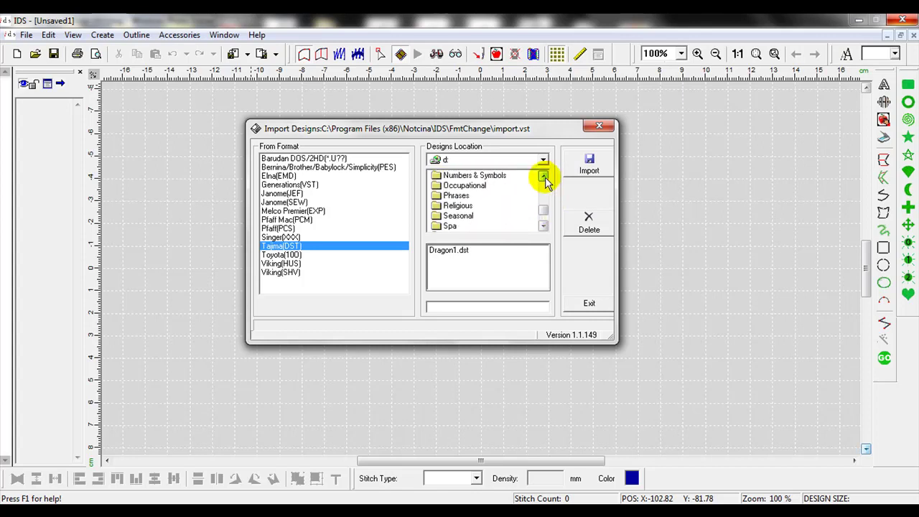
pyautogui.click(544, 227)
pyautogui.click(543, 227)
# Step: Open Sports > Gymnastics and import the G002.DST gymnast design
pyautogui.doubleClick(452, 213)
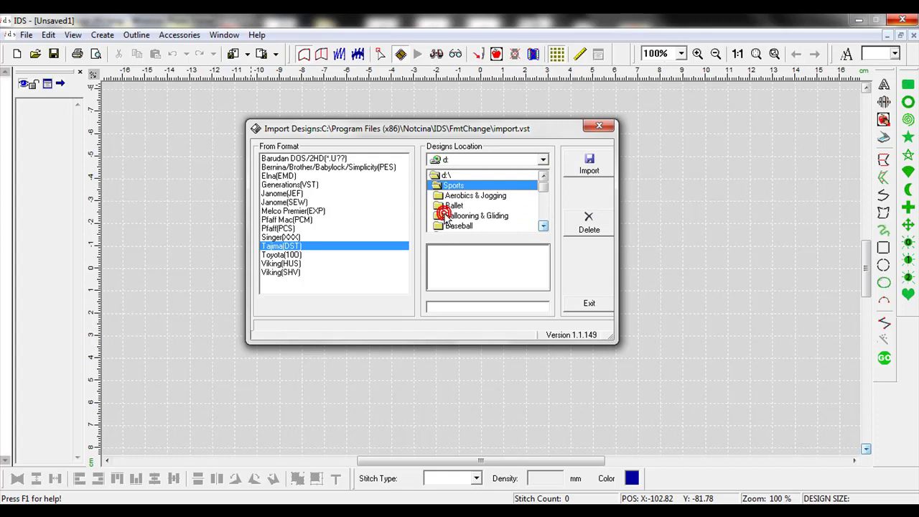
pyautogui.moveTo(543, 188); pyautogui.dragTo(493, 199)
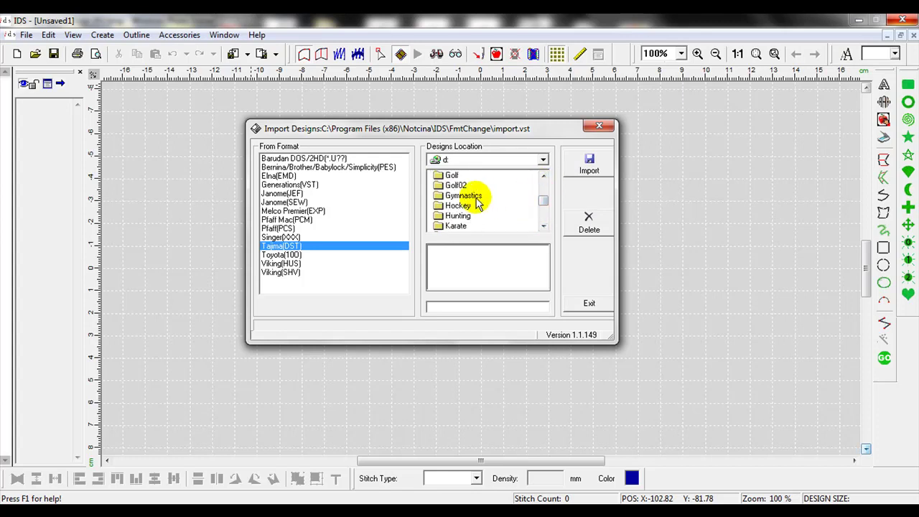
pyautogui.doubleClick(472, 196)
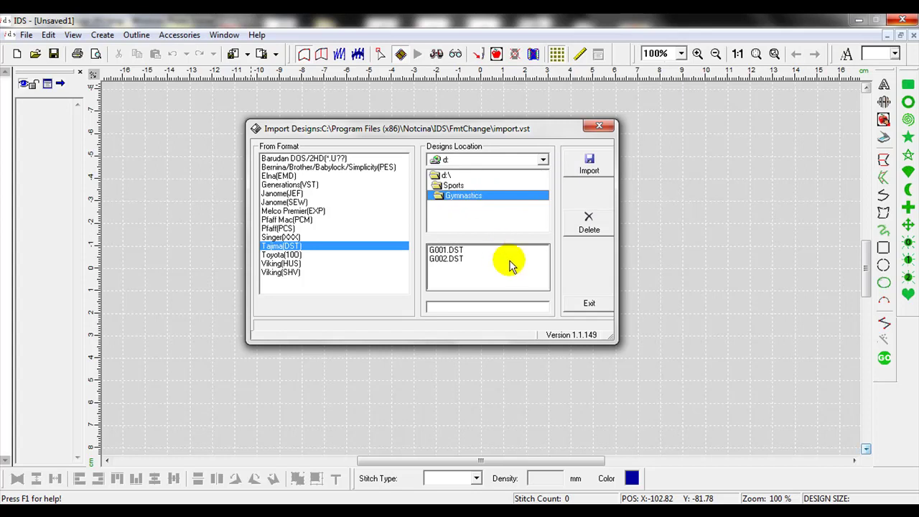
pyautogui.click(455, 260)
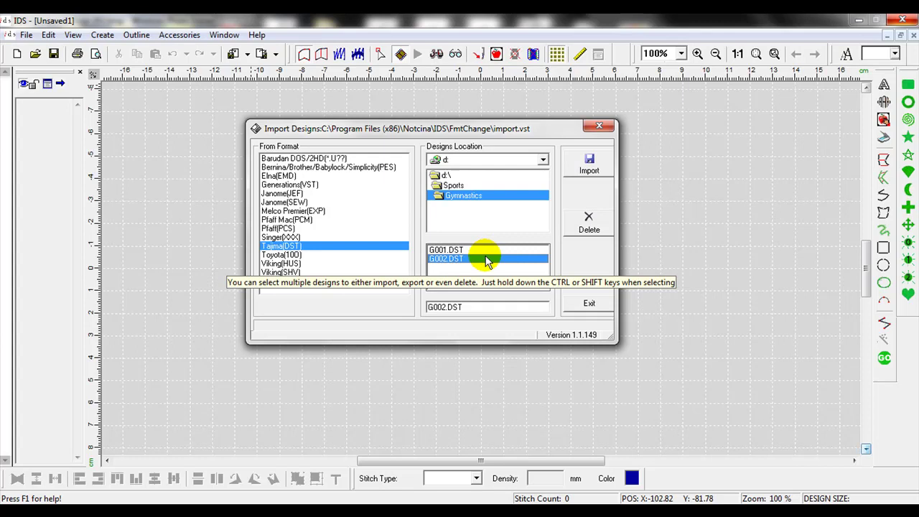
pyautogui.click(597, 170)
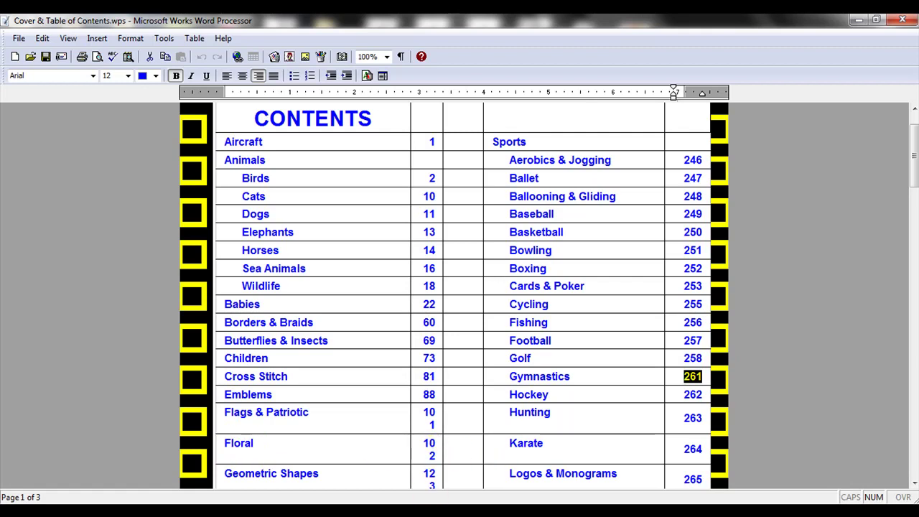
# Step: Open 'IMG Designs Page 102.bmp' from the catalog folder in Photo Viewer
pyautogui.hotkey('alt', 'Tab')
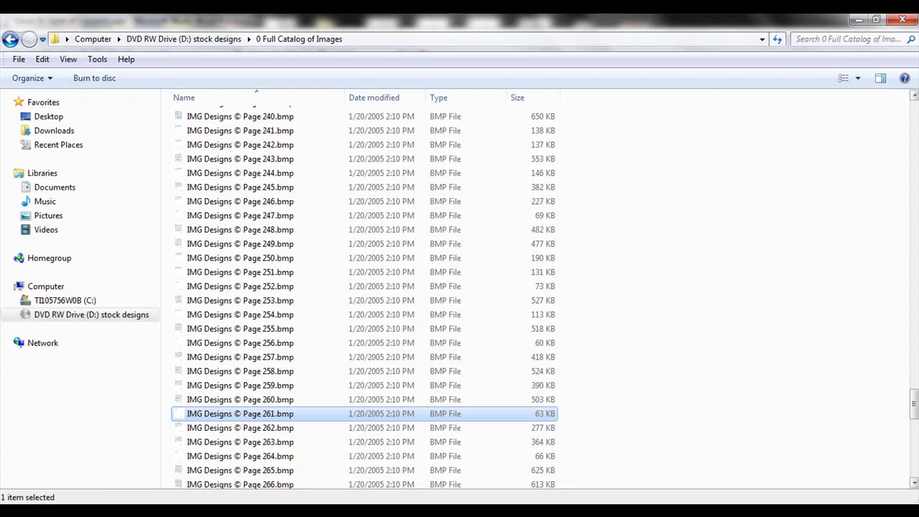
pyautogui.moveTo(913, 399); pyautogui.dragTo(914, 222)
pyautogui.doubleClick(294, 318)
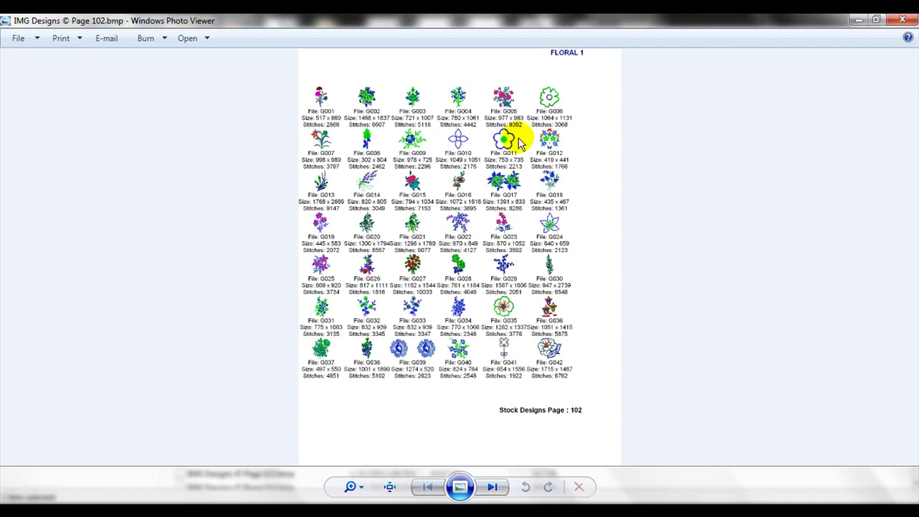
# Step: Page forward through catalog pages 103, 104, 105 to page 106 with Floral 3
pyautogui.click(493, 488)
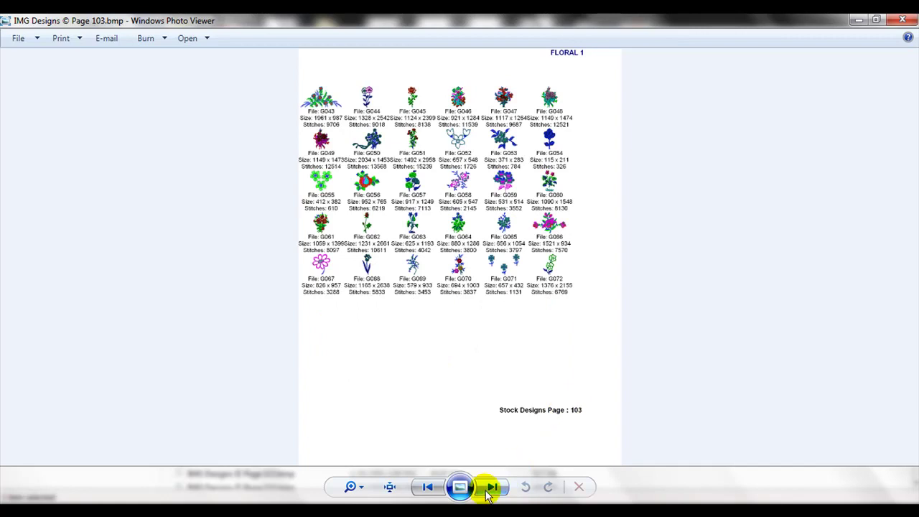
pyautogui.click(492, 487)
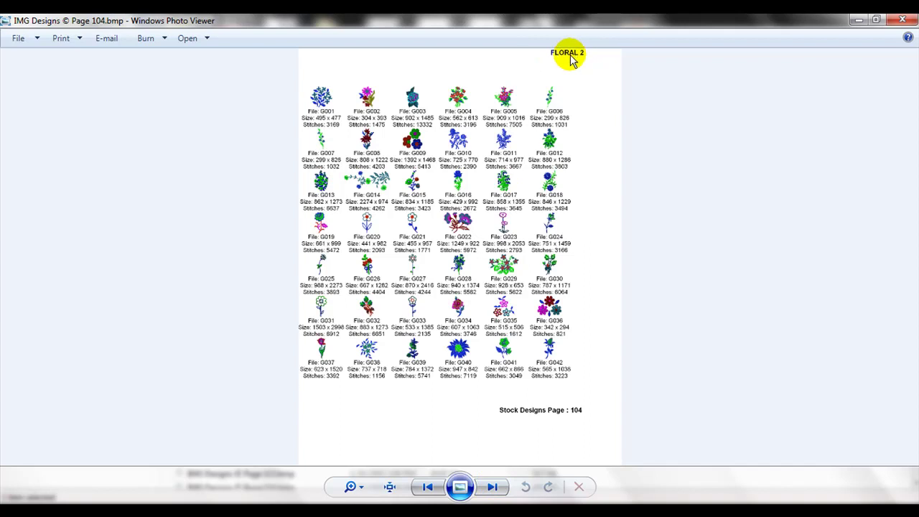
pyautogui.click(493, 488)
pyautogui.click(494, 489)
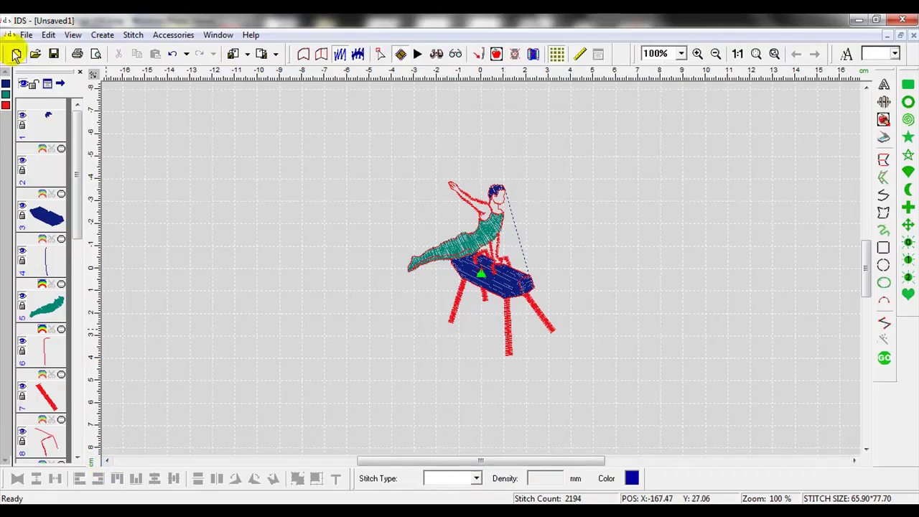
# Step: Create the blank Unsaved2 design and open Import Designs at Sports > Gymnastics
pyautogui.click(16, 55)
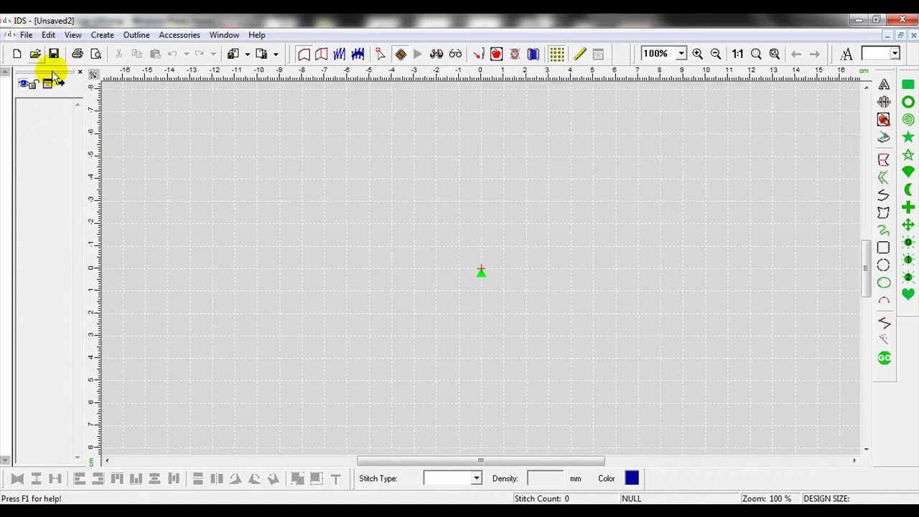
pyautogui.click(234, 56)
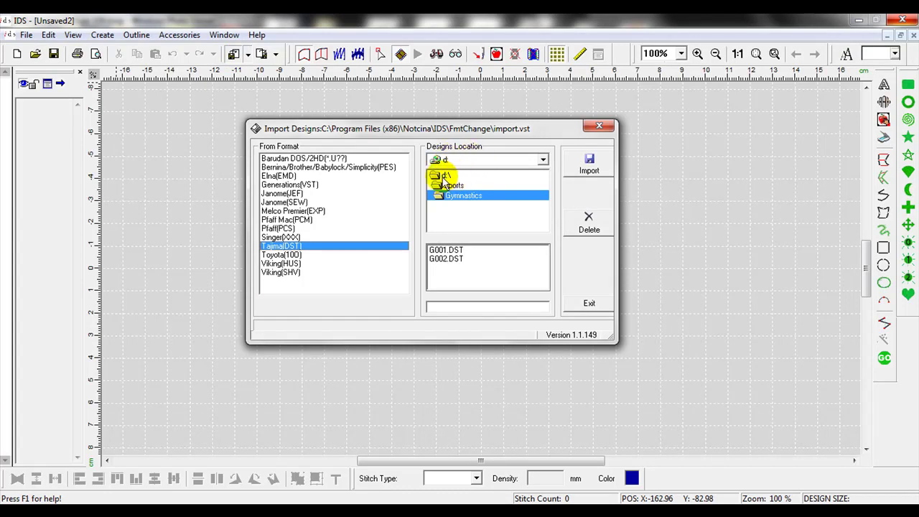
# Step: Go up to the CD root and open the Floral03 folder
pyautogui.doubleClick(443, 176)
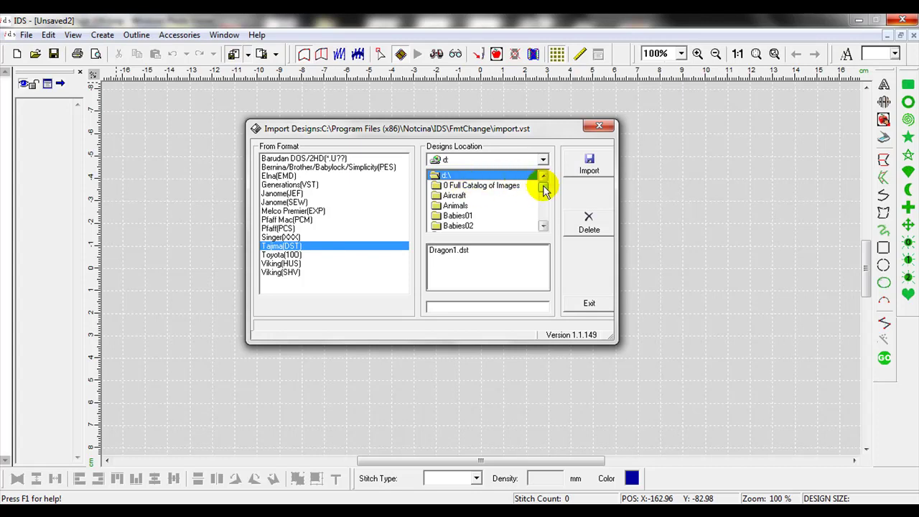
pyautogui.moveTo(543, 188); pyautogui.dragTo(546, 198)
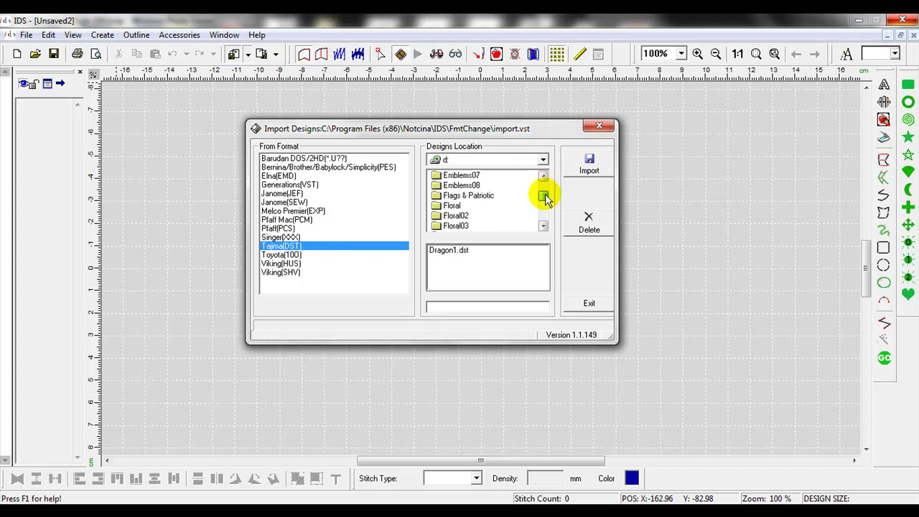
pyautogui.doubleClick(459, 225)
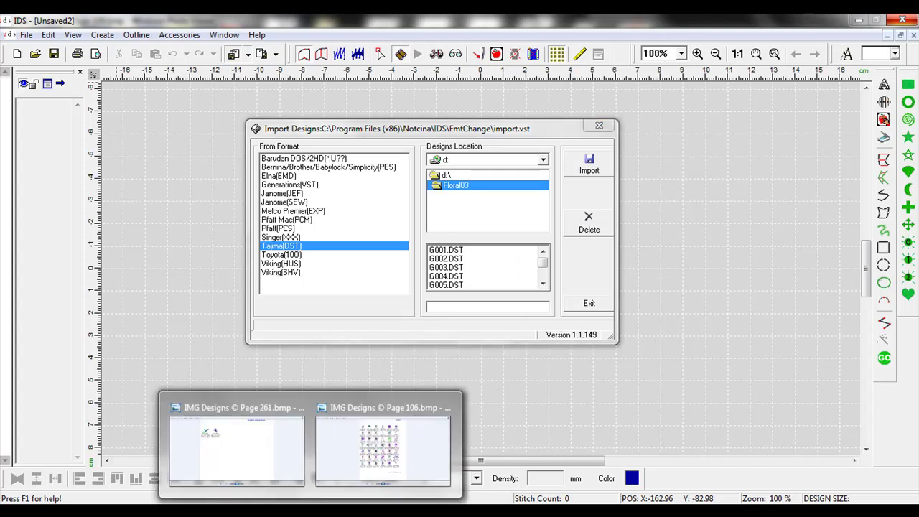
# Step: Compare the Floral03 list against catalogue page 106, then return to the embroidery program
pyautogui.click(381, 475)
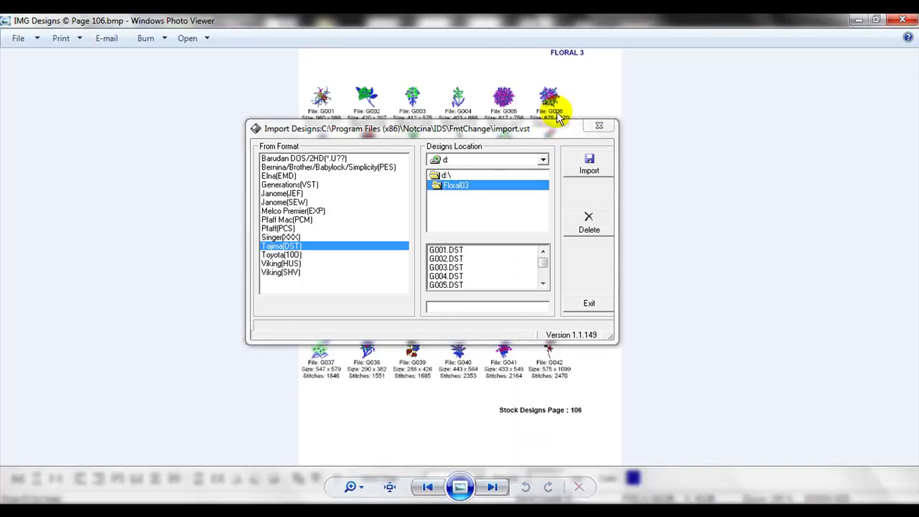
pyautogui.moveTo(557, 122)
pyautogui.mouseDown()
pyautogui.moveTo(560, 310)
pyautogui.moveTo(554, 112)
pyautogui.mouseUp()
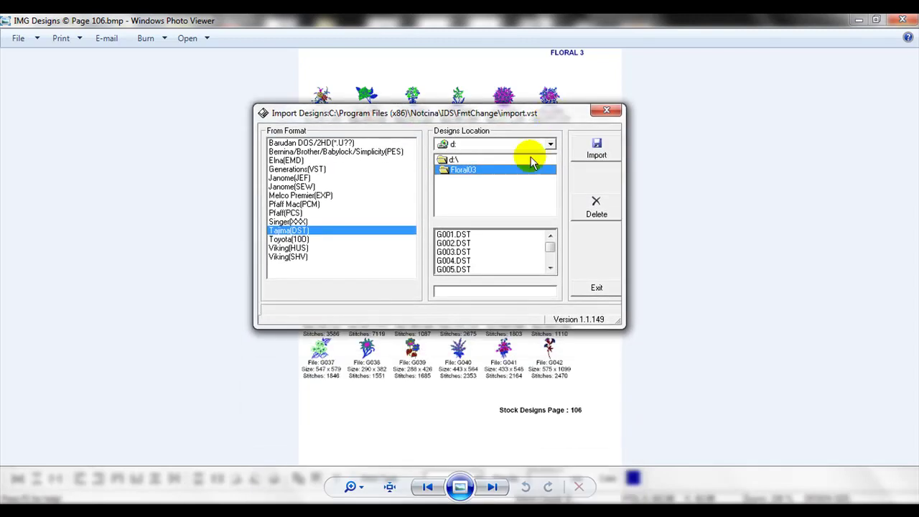
pyautogui.hotkey('alt', 'Tab')
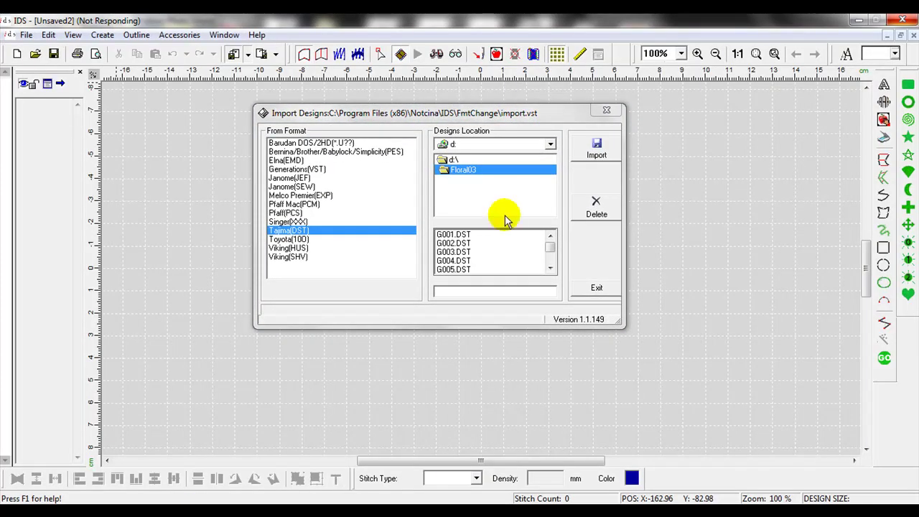
pyautogui.moveTo(549, 245)
pyautogui.mouseDown()
pyautogui.moveTo(550, 257)
pyautogui.moveTo(550, 237)
pyautogui.moveTo(550, 251)
pyautogui.mouseUp()
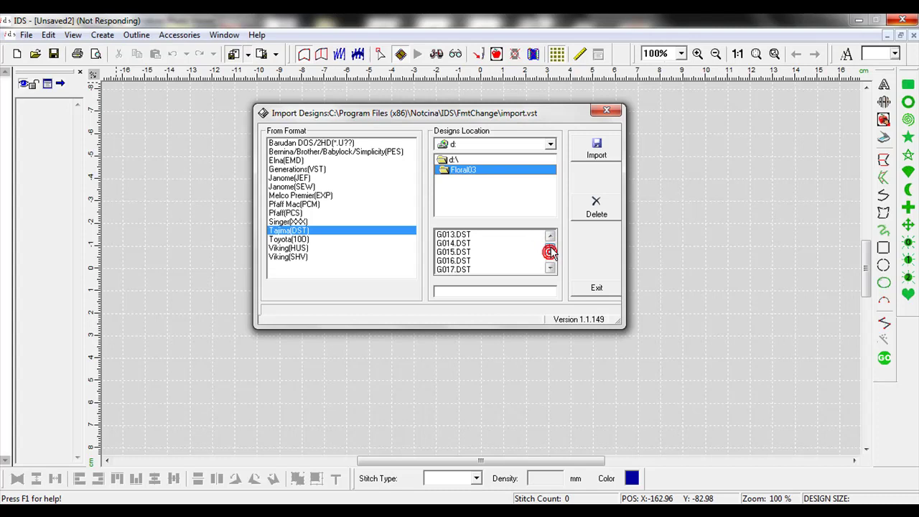
# Step: Select G017.DST in the file list and import it
pyautogui.click(465, 262)
pyautogui.click(466, 270)
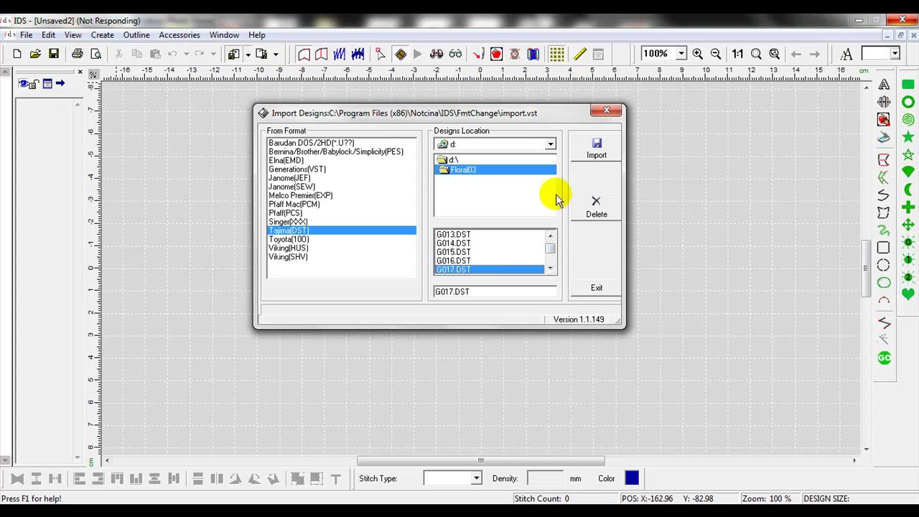
pyautogui.click(598, 152)
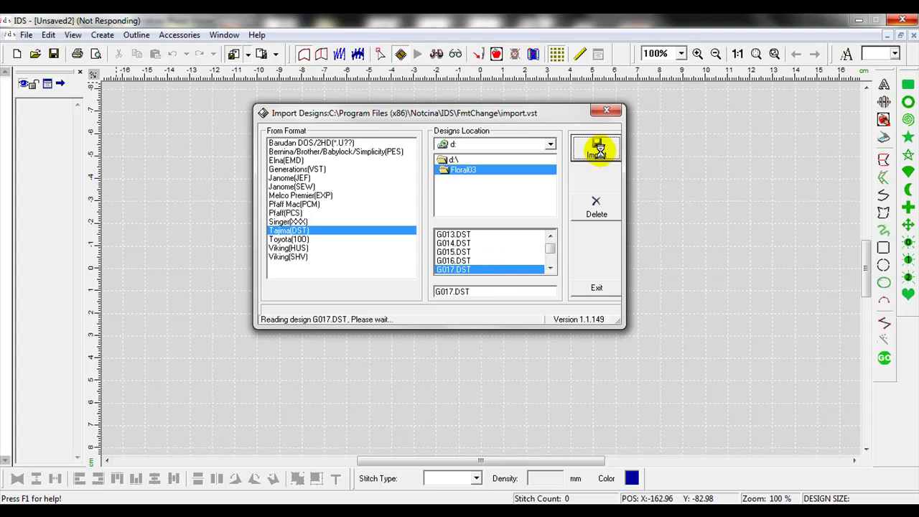